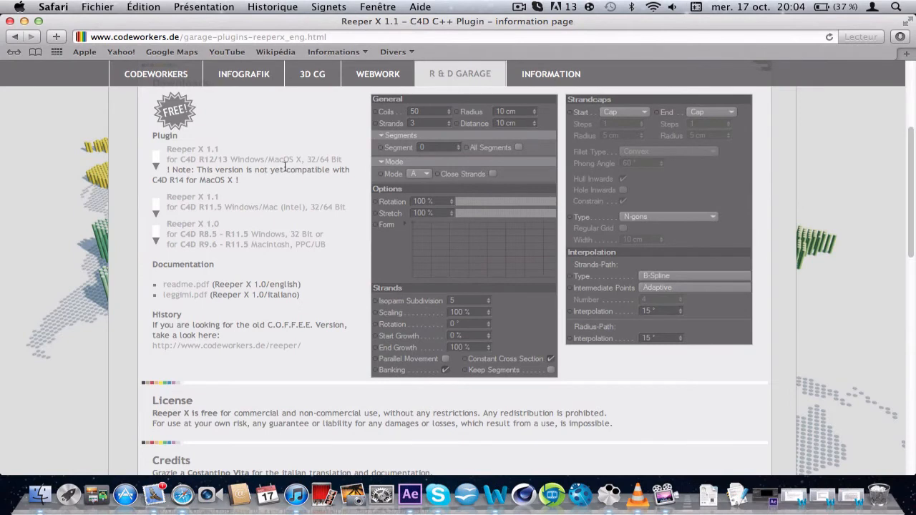
Step: Examine the Reeper X 1.1 page, including its plugin downloads, example videos and user gallery
scroll(284, 165, up, 5)
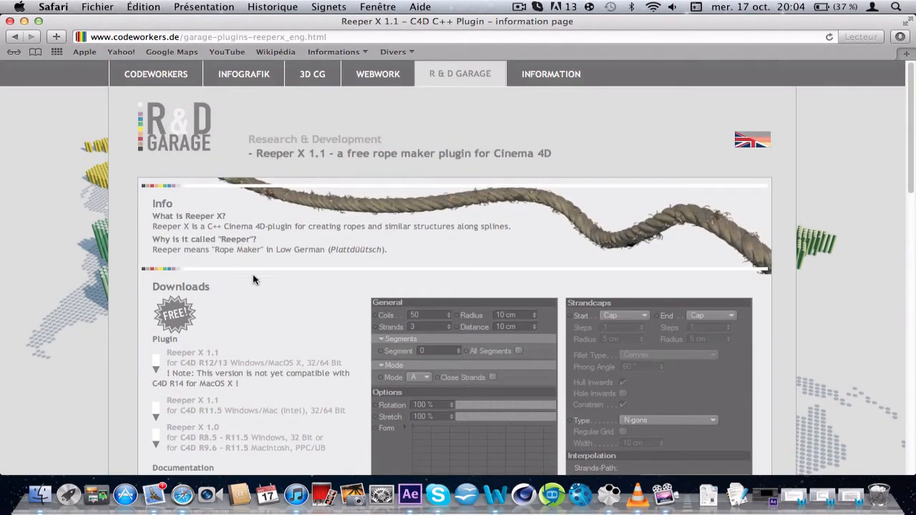
scroll(254, 278, down, 3)
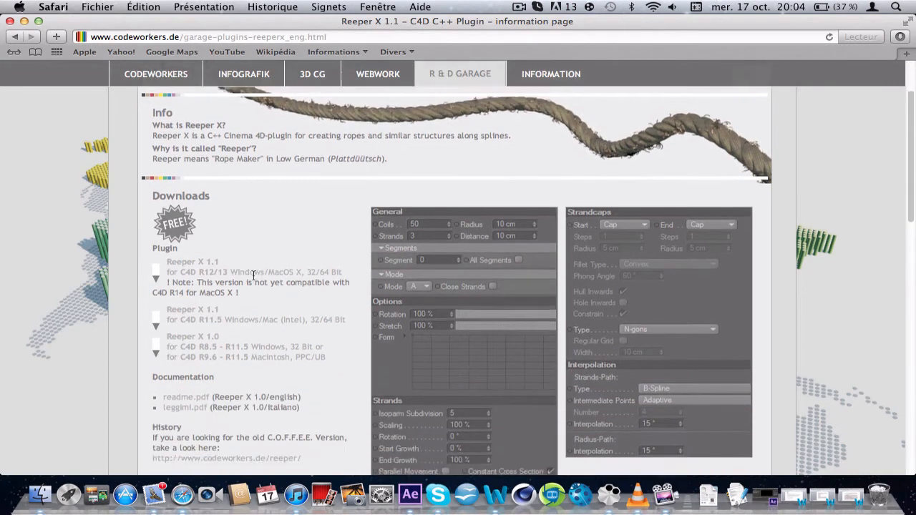
scroll(612, 317, down, 15)
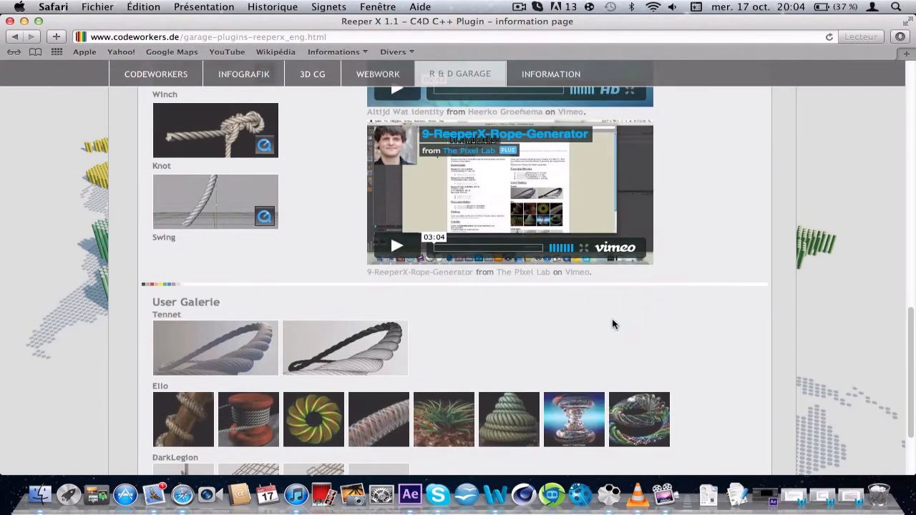
scroll(612, 324, down, 3)
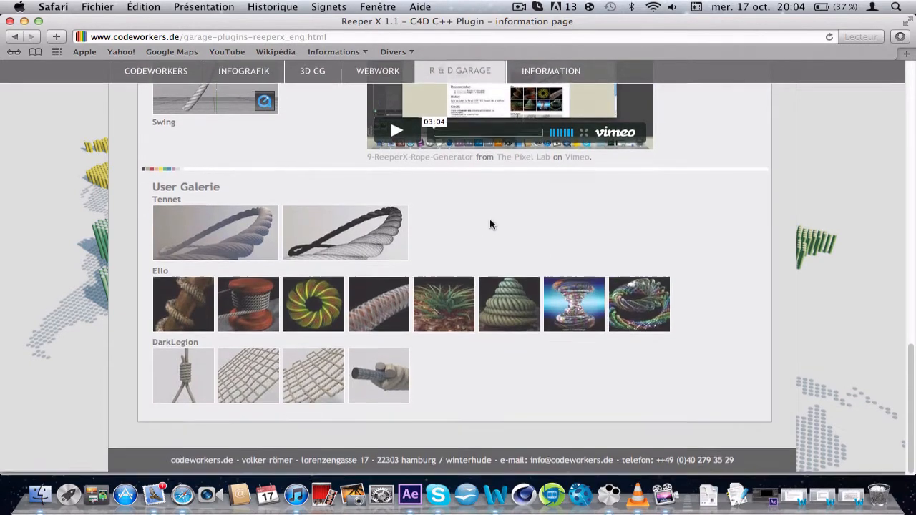
scroll(490, 224, up, 3)
scroll(490, 224, up, 2)
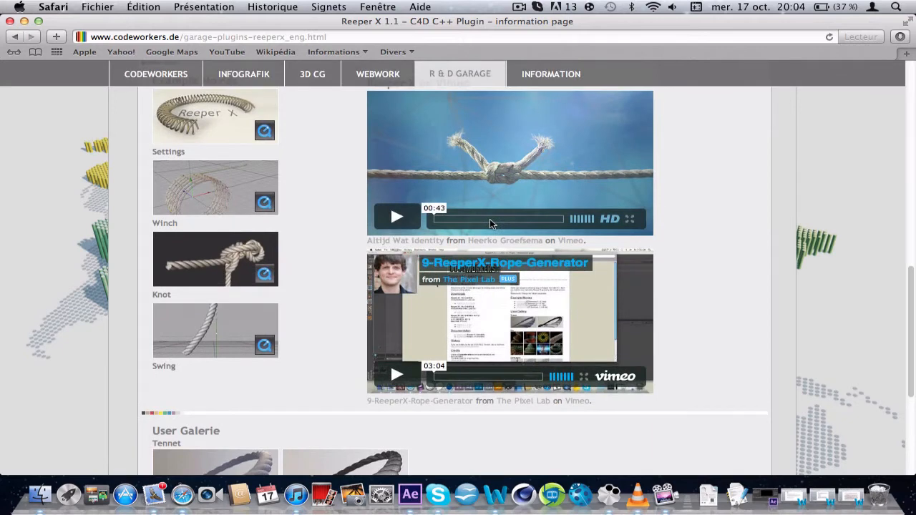
scroll(490, 223, up, 3)
scroll(490, 224, up, 8)
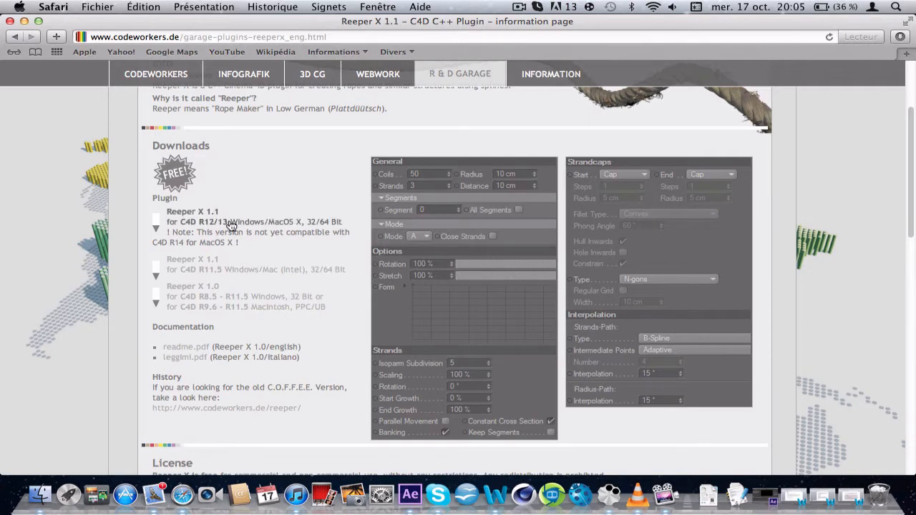
Step: Close the plugin's web page and show the Applications folder in a Finder window
click(10, 21)
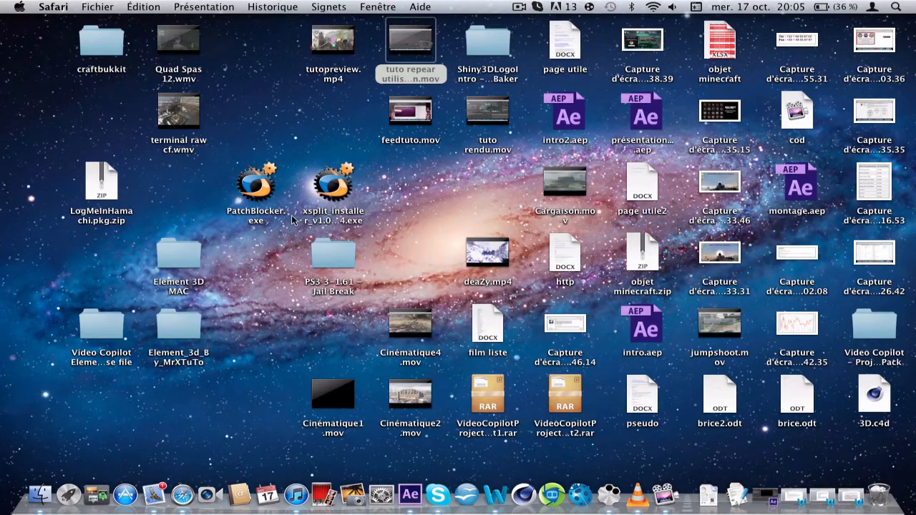
click(385, 277)
click(435, 178)
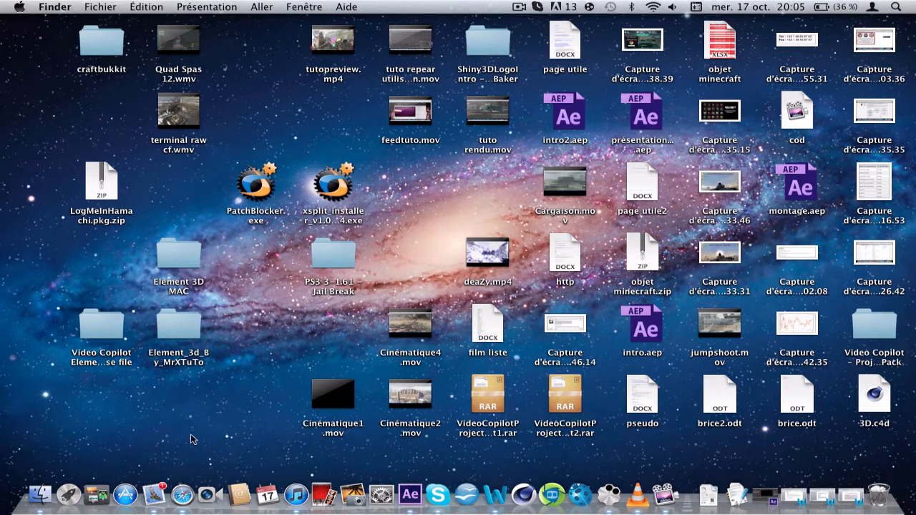
click(24, 495)
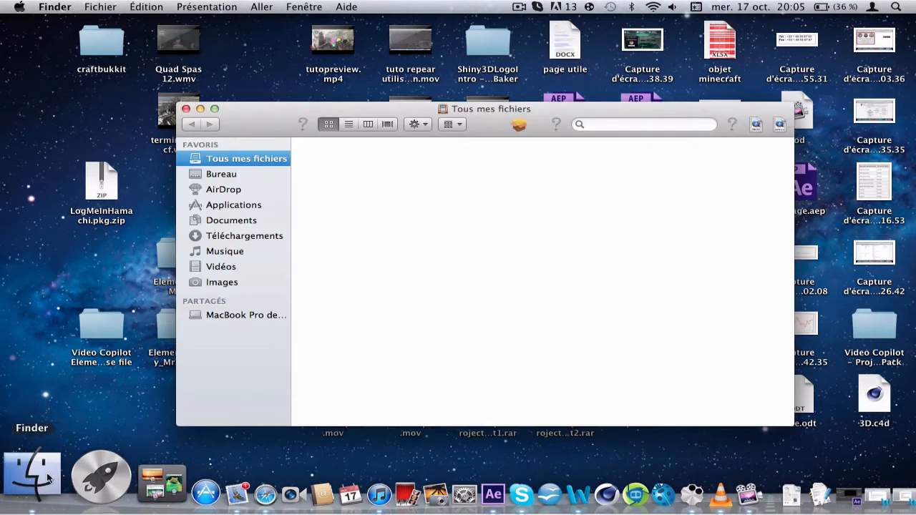
click(239, 209)
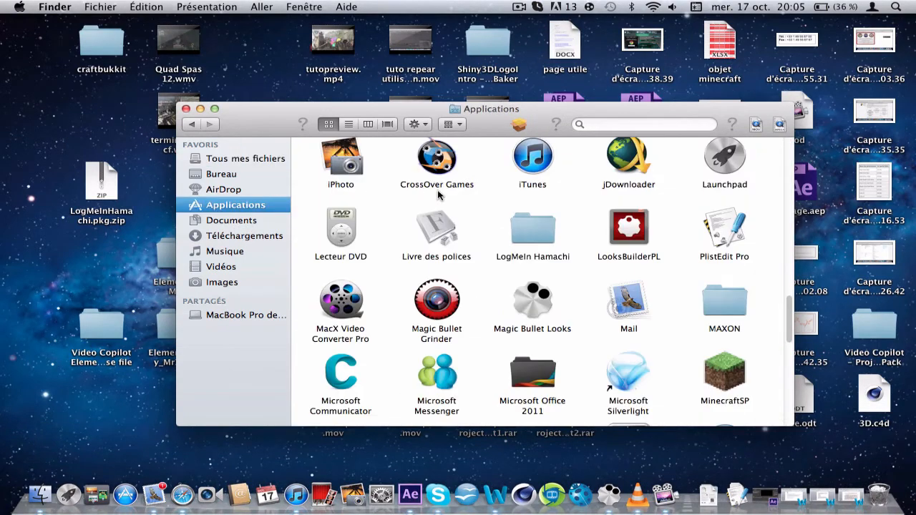
Step: Open the plugins folder of CINEMA 4D R12 inside the MAXON applications folder
scroll(441, 193, up, 10)
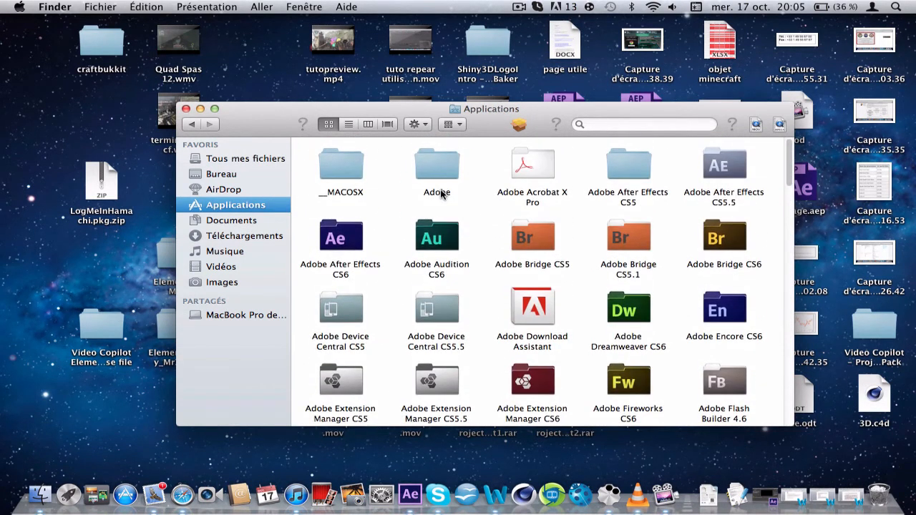
scroll(566, 262, down, 15)
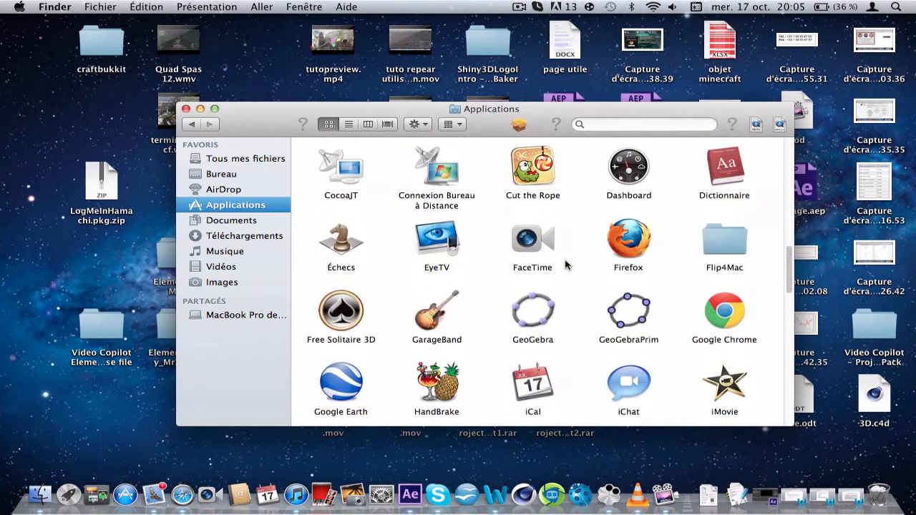
scroll(727, 268, down, 10)
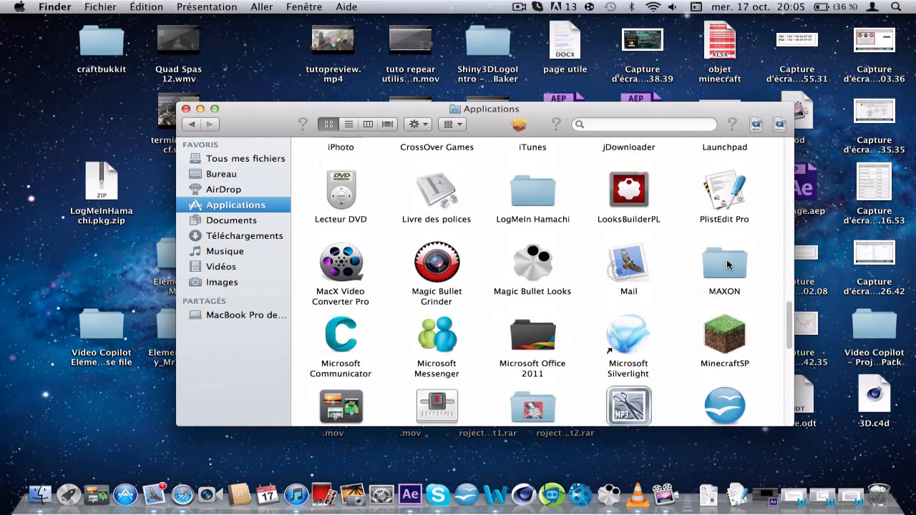
click(736, 255)
double_click(734, 252)
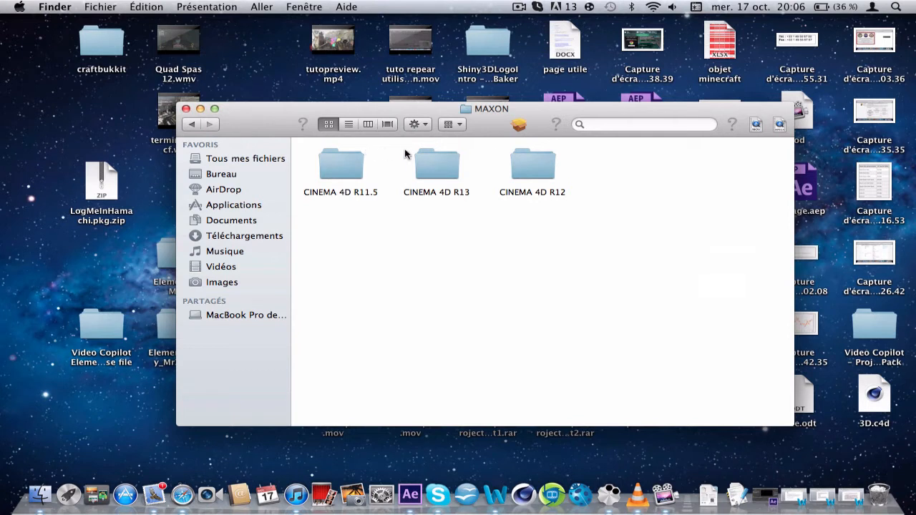
double_click(529, 166)
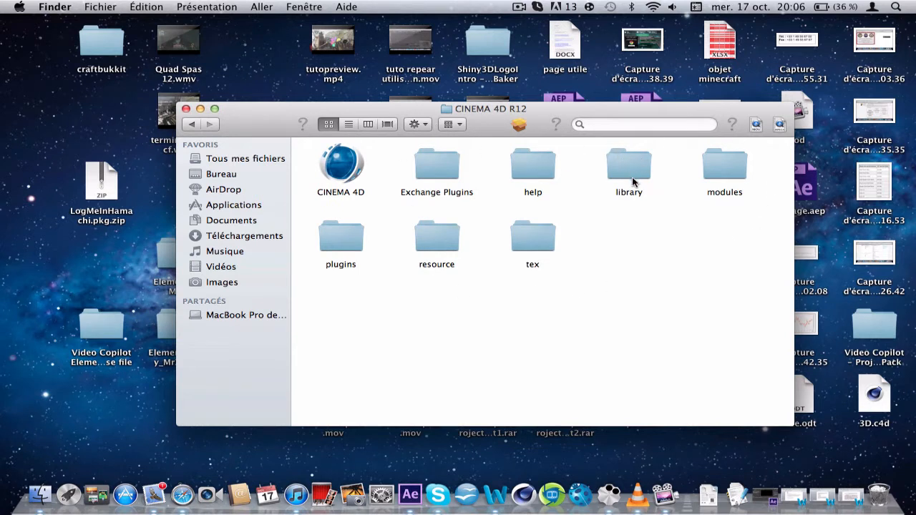
double_click(341, 245)
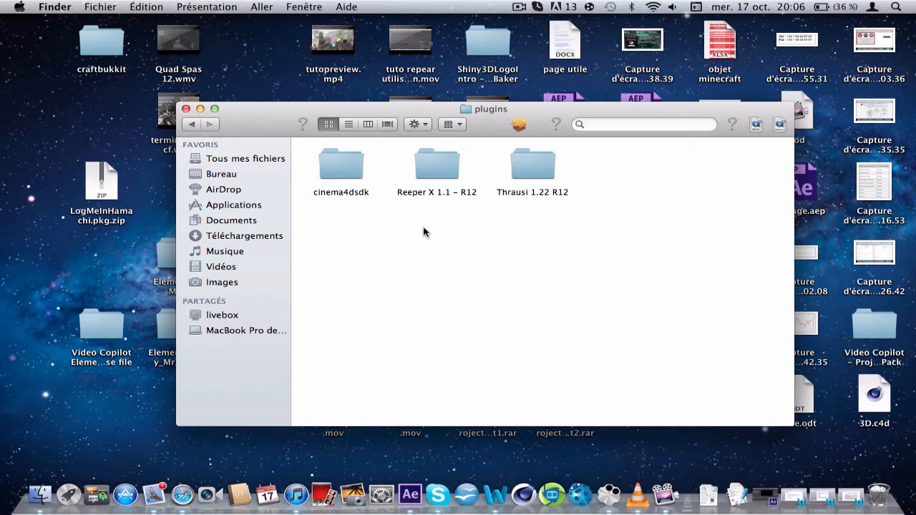
Step: Look inside the Reeper X 1.1 - R12 folder, return to the plugins folder and close the Finder window
click(423, 158)
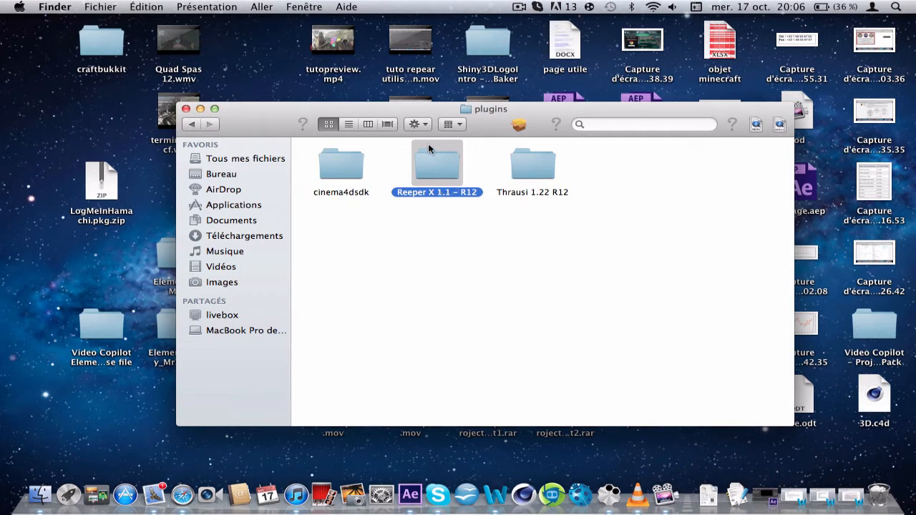
double_click(439, 157)
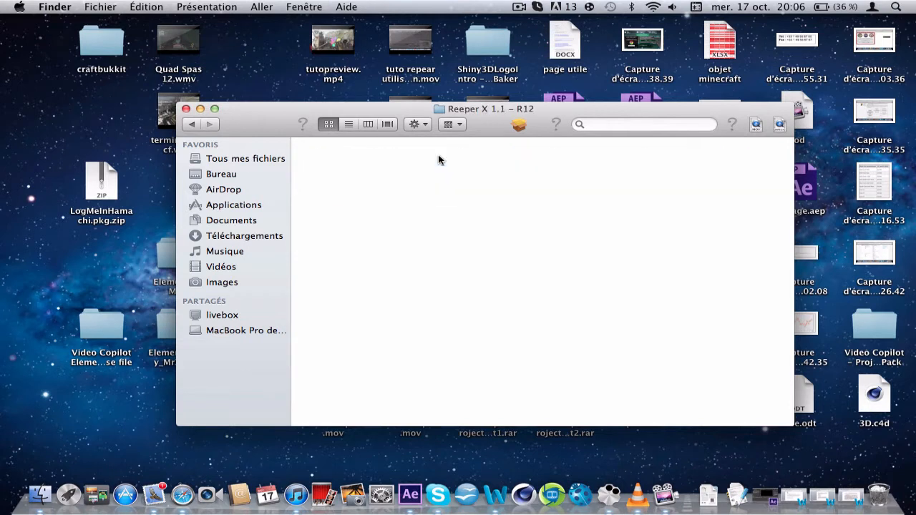
click(192, 124)
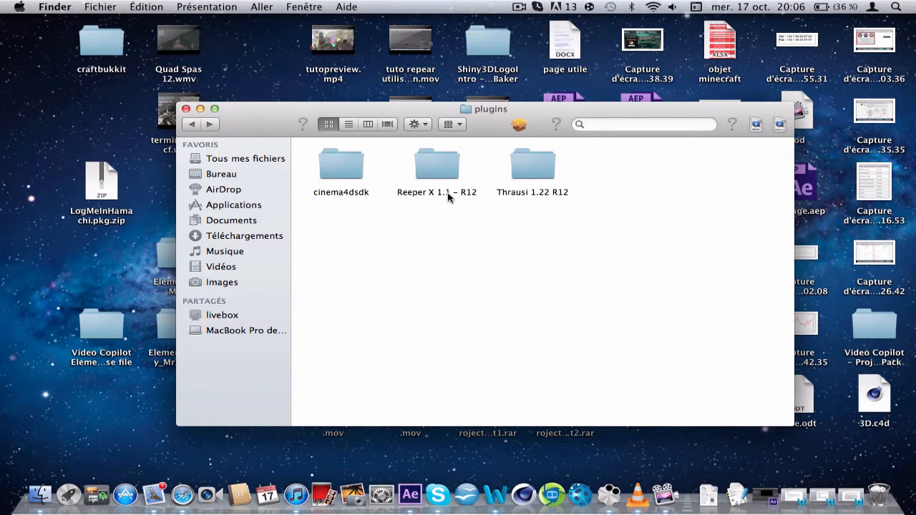
click(186, 109)
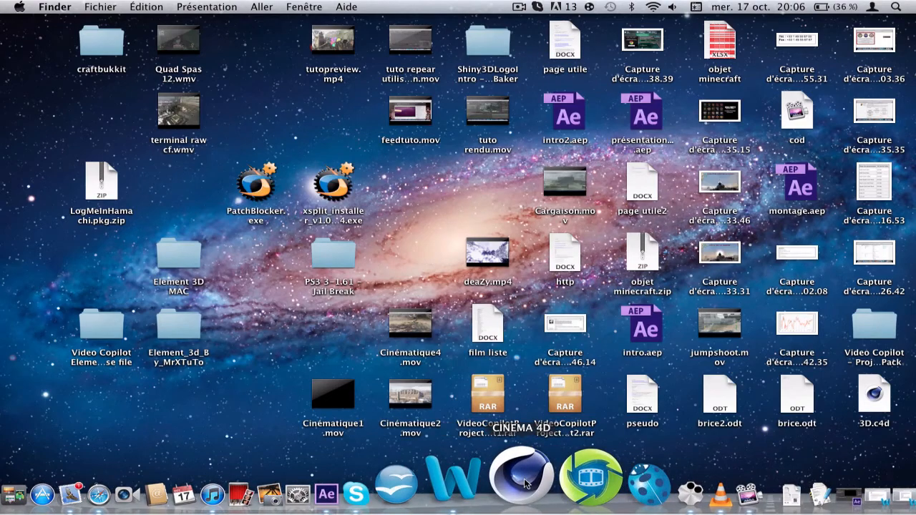
Step: Launch CINEMA 4D R12 from the Cinéma4D R11-R12-R13 group in Launchpad
key(ctrl+Up)
click(474, 322)
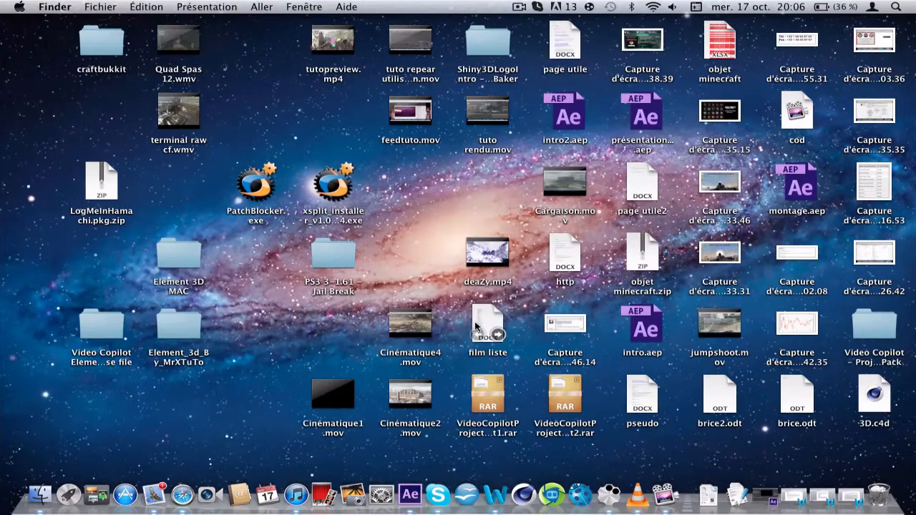
key(F4)
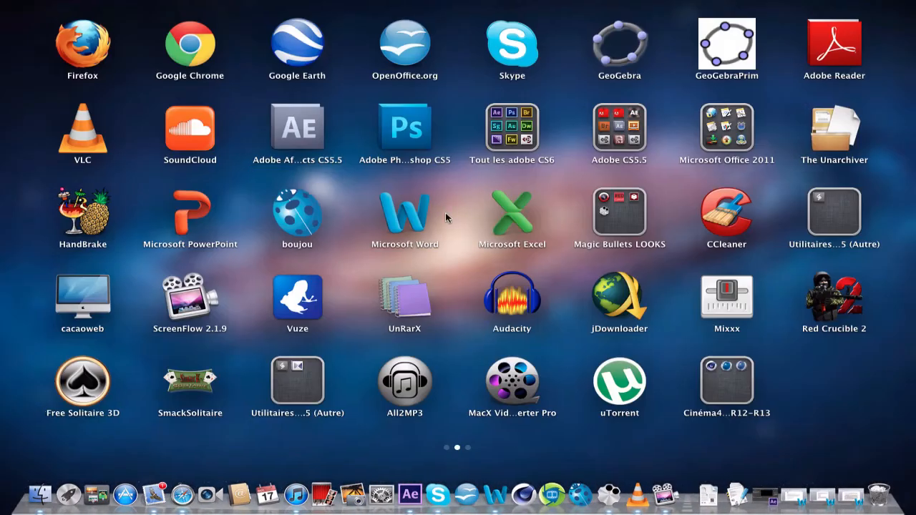
scroll(445, 213, left, 5)
scroll(445, 213, right, 5)
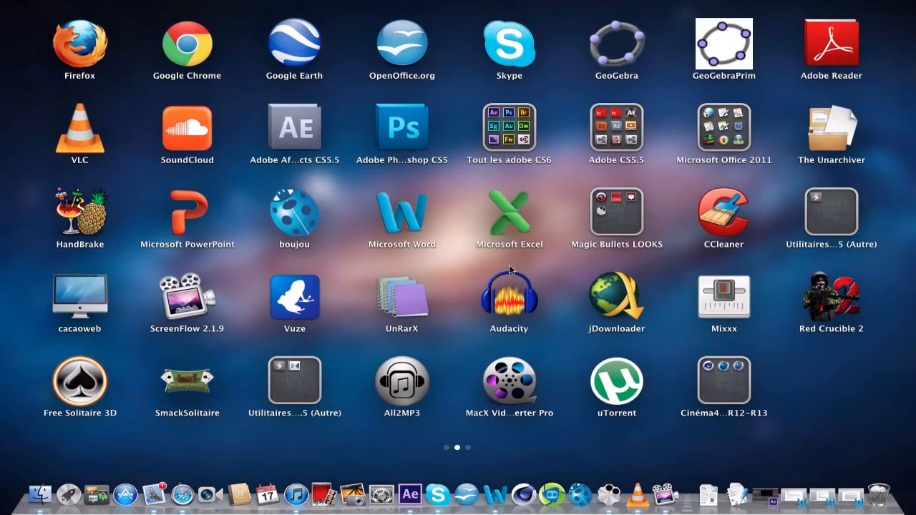
click(707, 366)
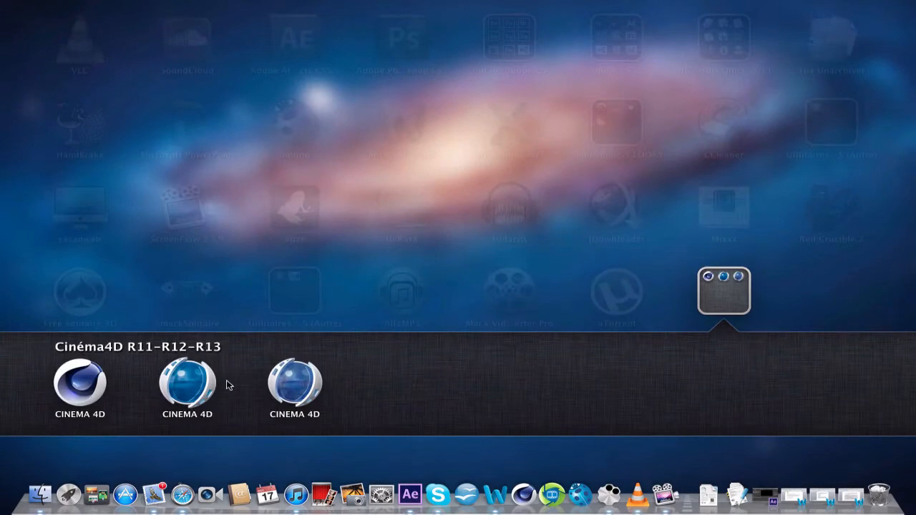
click(187, 383)
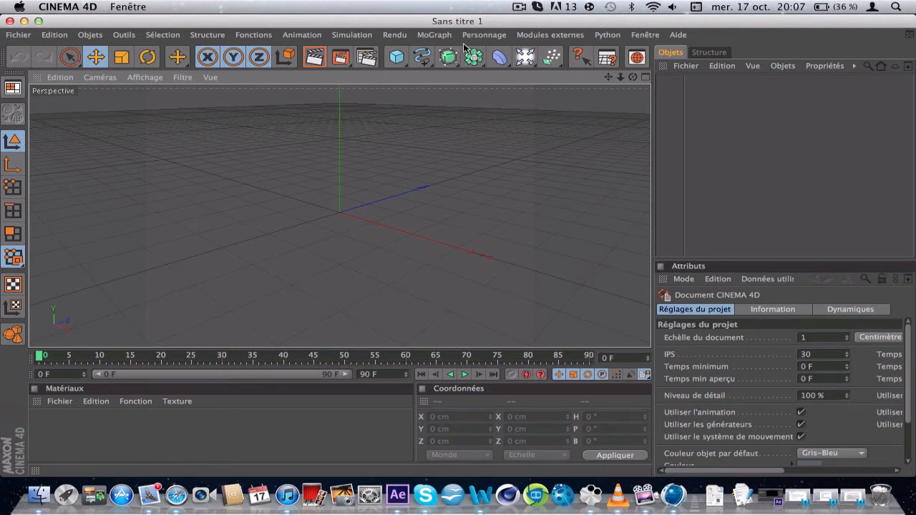
Step: Add a Reeper X plugin object to the empty scene
click(396, 35)
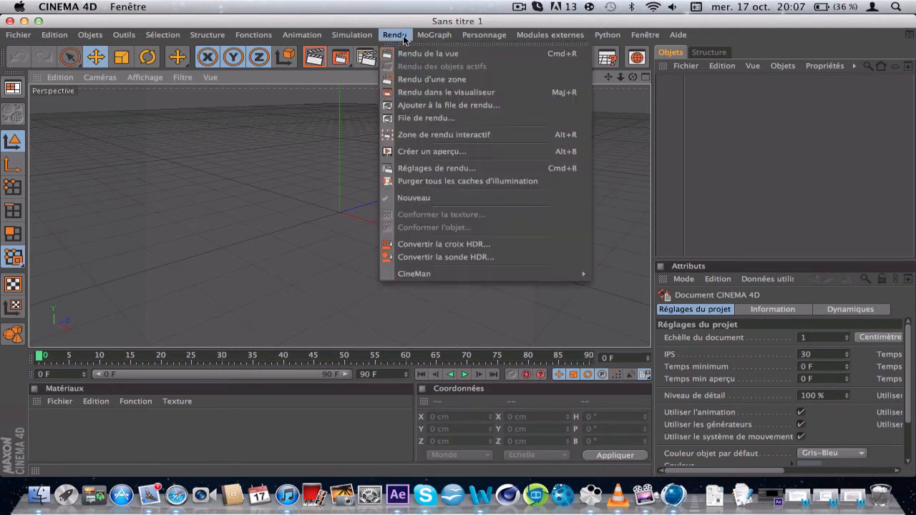
mouse_move(549, 34)
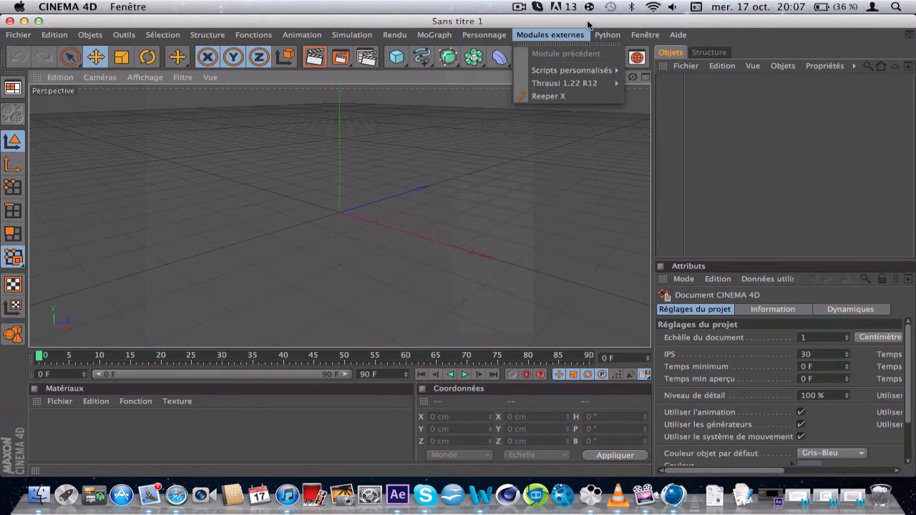
click(555, 97)
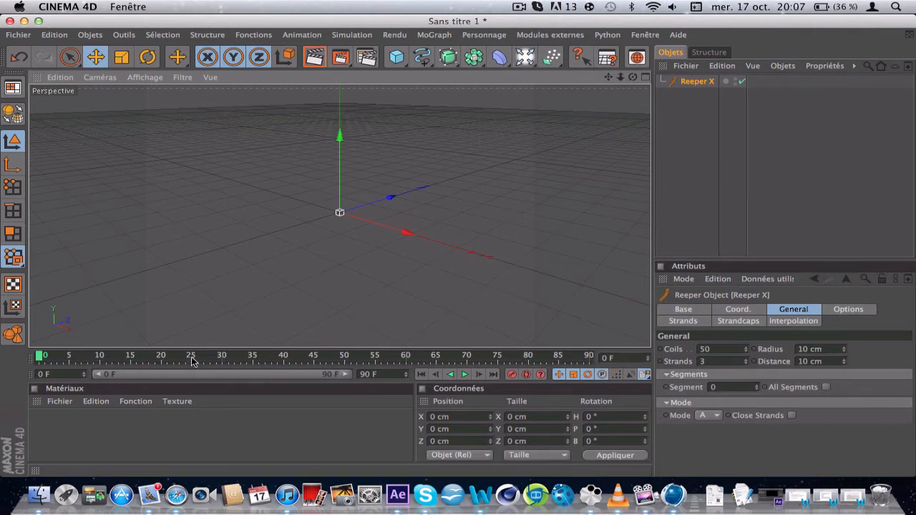
mouse_move(192, 362)
mouse_down()
mouse_move(313, 358)
mouse_move(42, 358)
mouse_up()
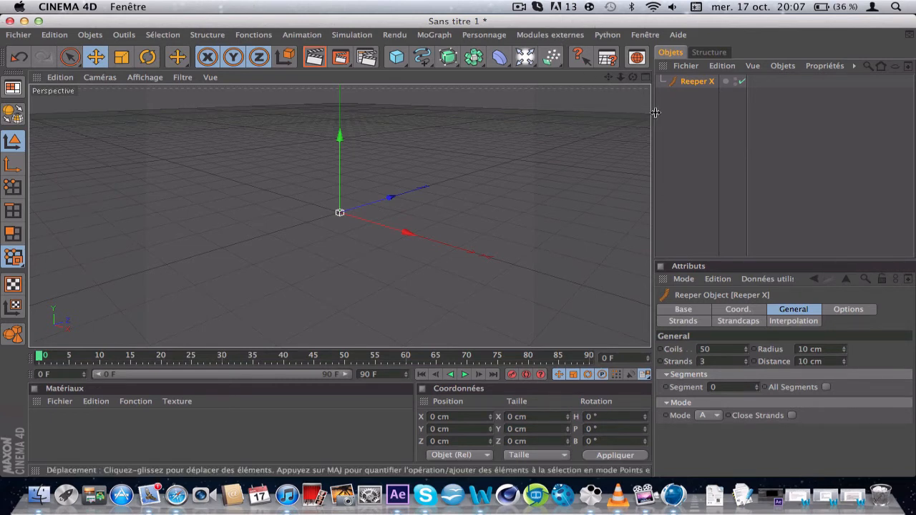
click(550, 58)
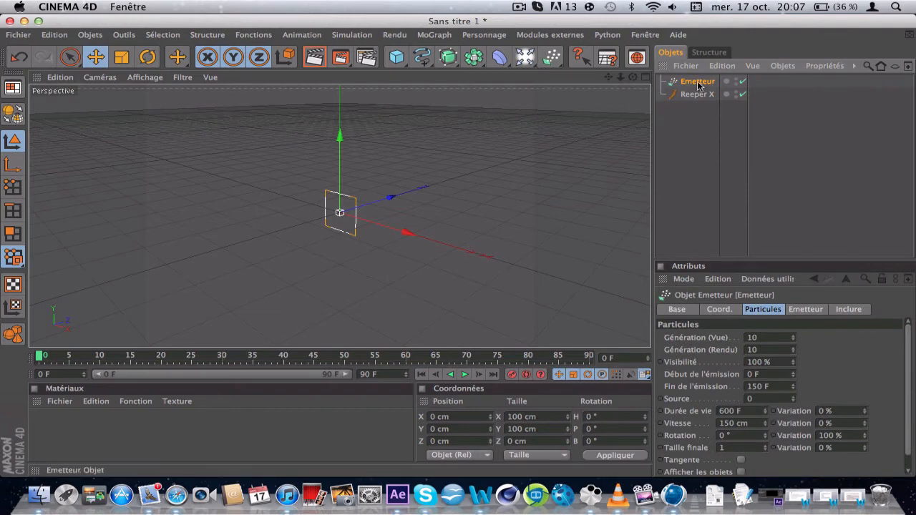
key(Delete)
click(420, 52)
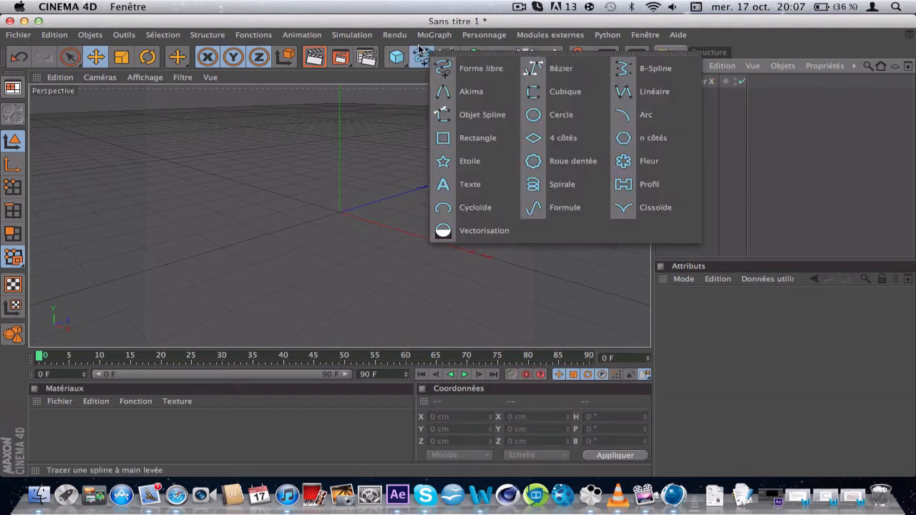
click(546, 92)
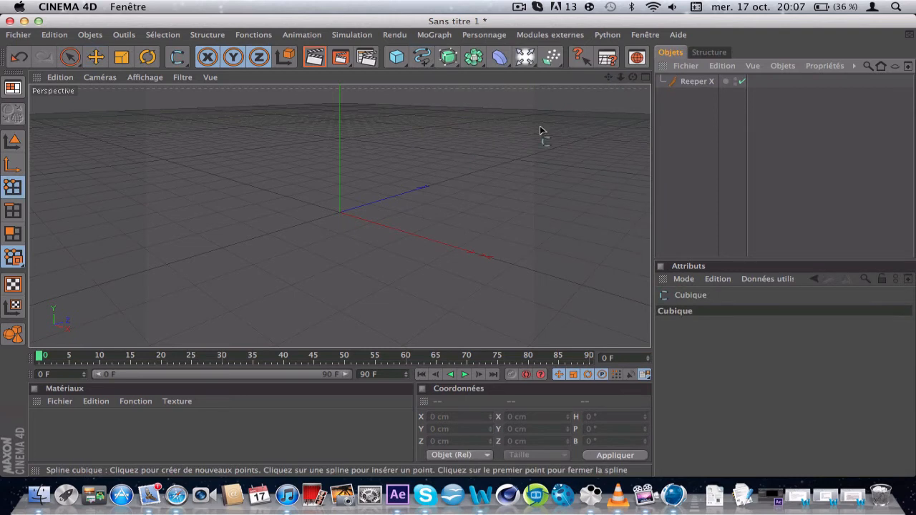
Step: Draw an open, curved freehand spline in the perspective view and make it a child of the Reeper X object
click(422, 57)
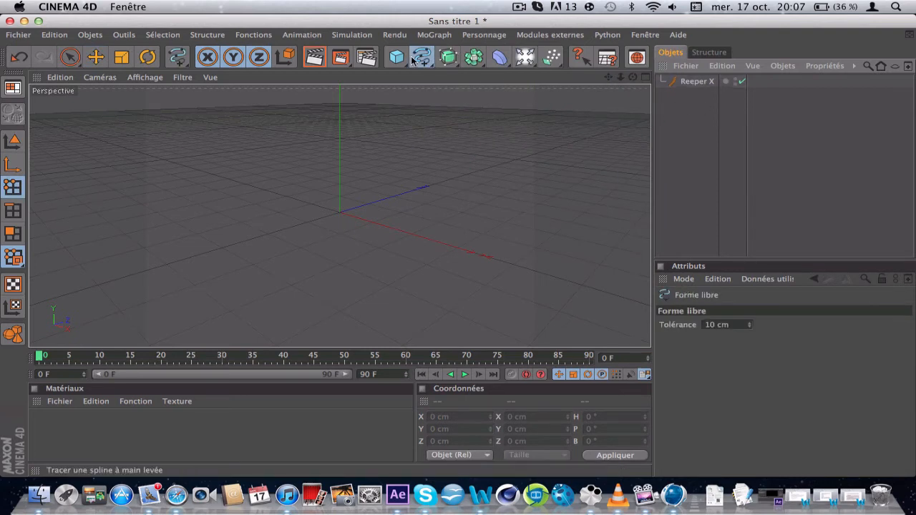
mouse_move(428, 165)
mouse_down()
mouse_move(369, 131)
mouse_move(444, 154)
mouse_up()
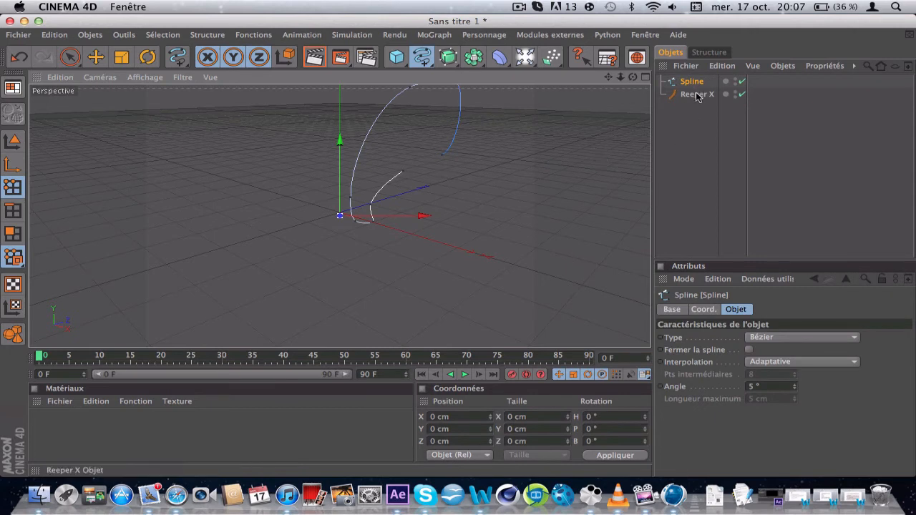
drag(691, 81, 701, 95)
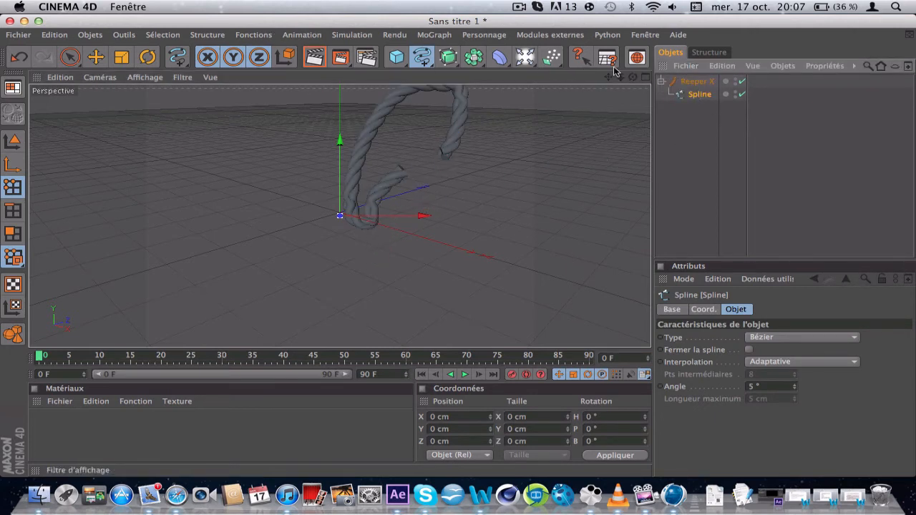
drag(632, 77, 632, 77)
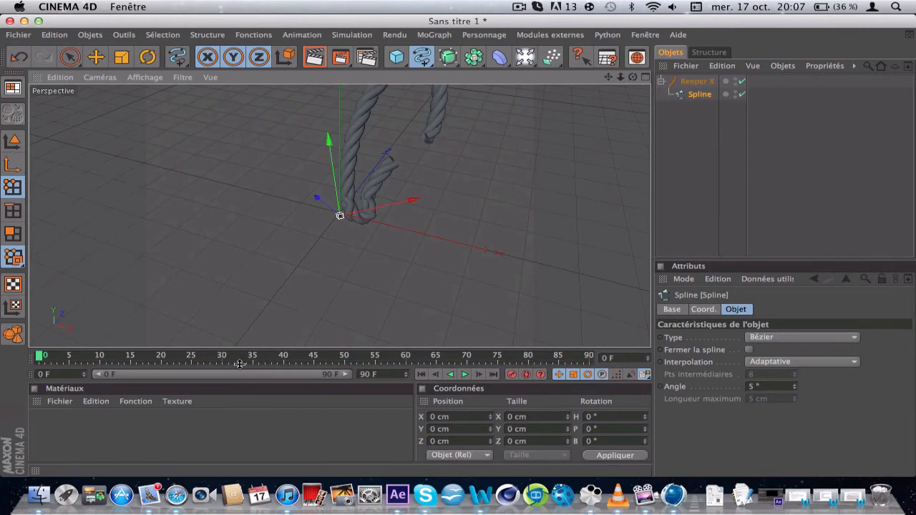
Step: Close the project without saving its changes and quit CINEMA 4D
click(10, 21)
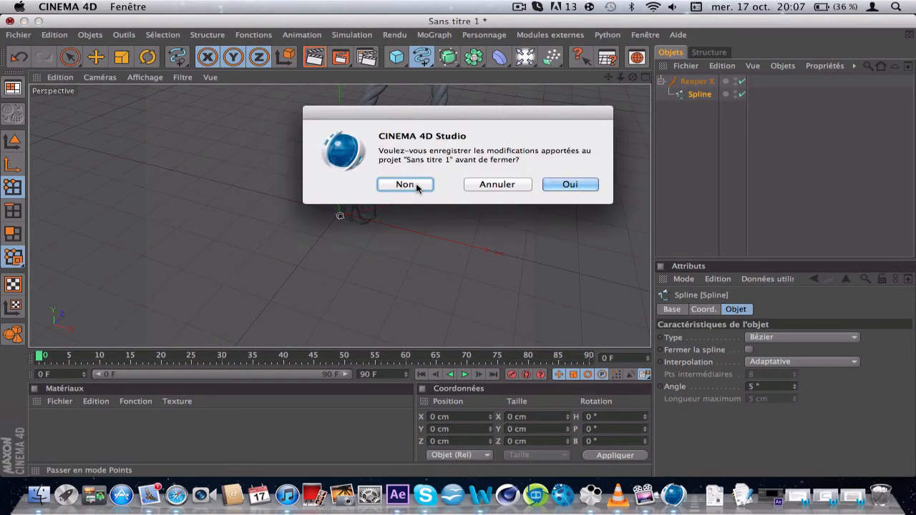
click(405, 184)
click(67, 7)
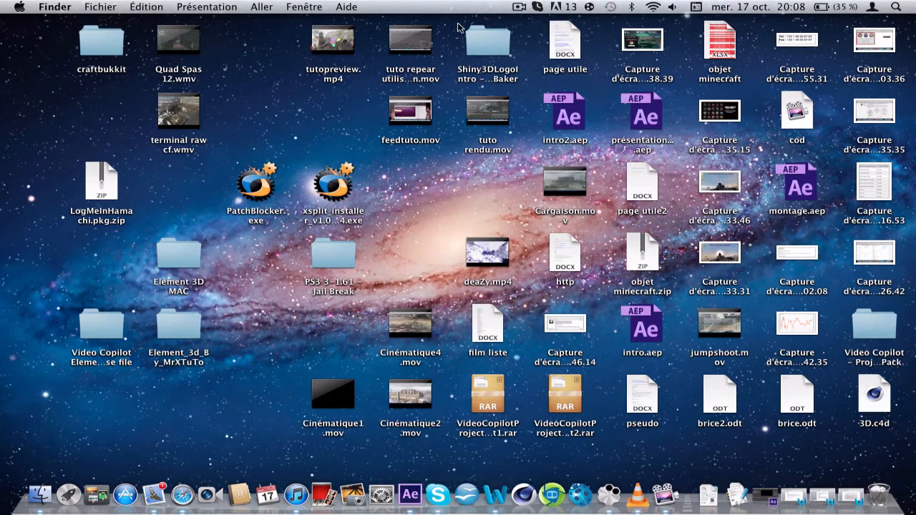
drag(458, 25, 448, 156)
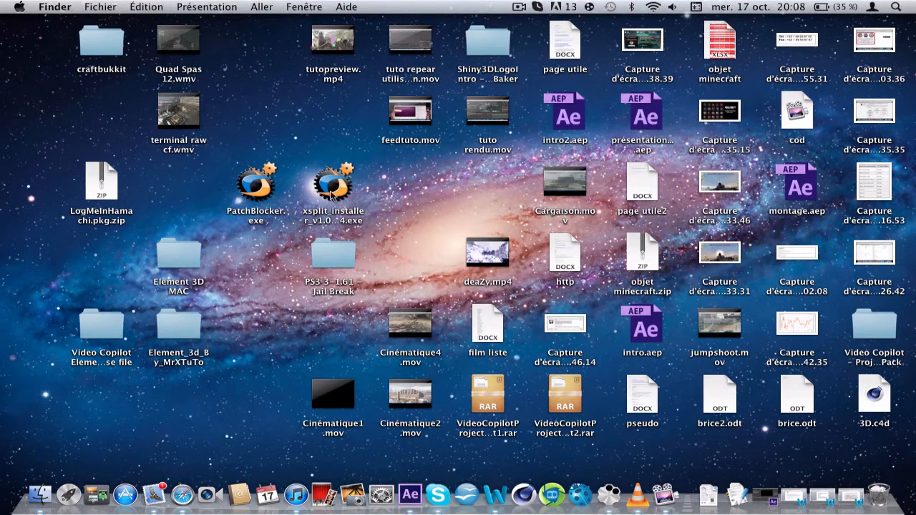